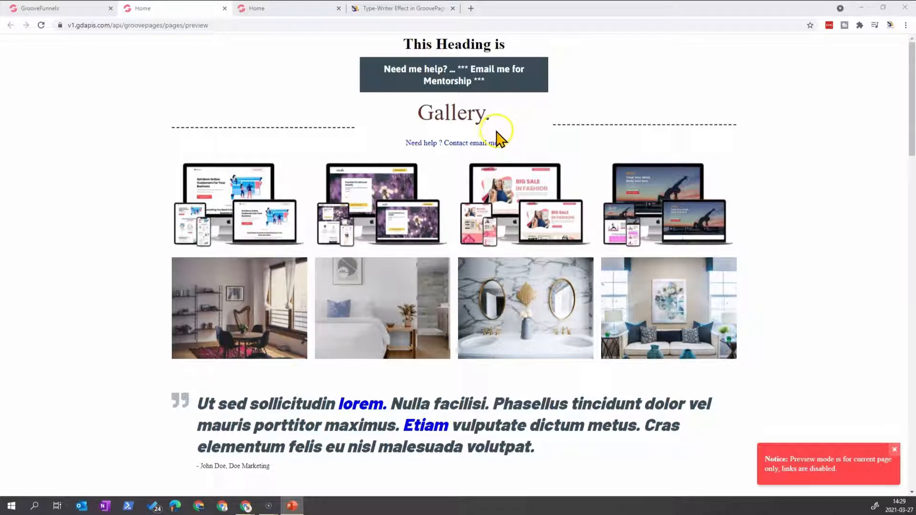
Compare the animated heading on the published demo page with the heading in the page preview
left_click(367, 10)
left_click(328, 8)
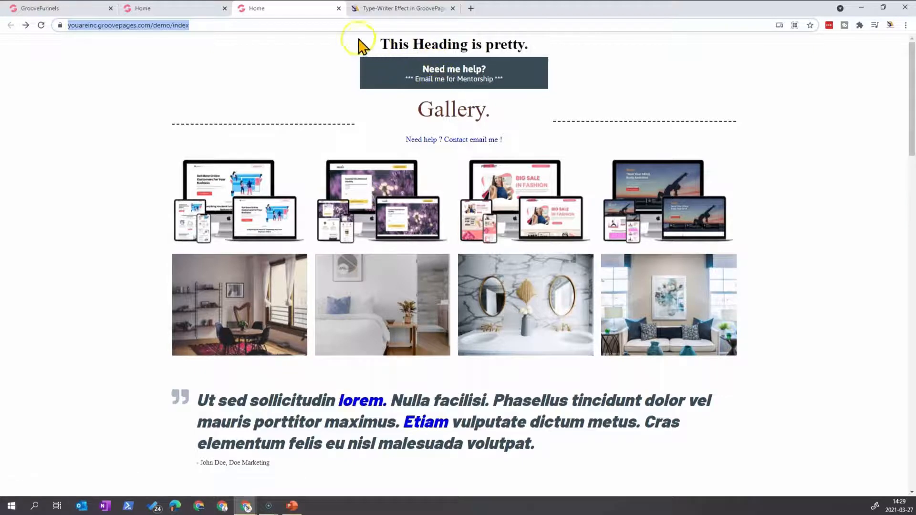
left_click(204, 9)
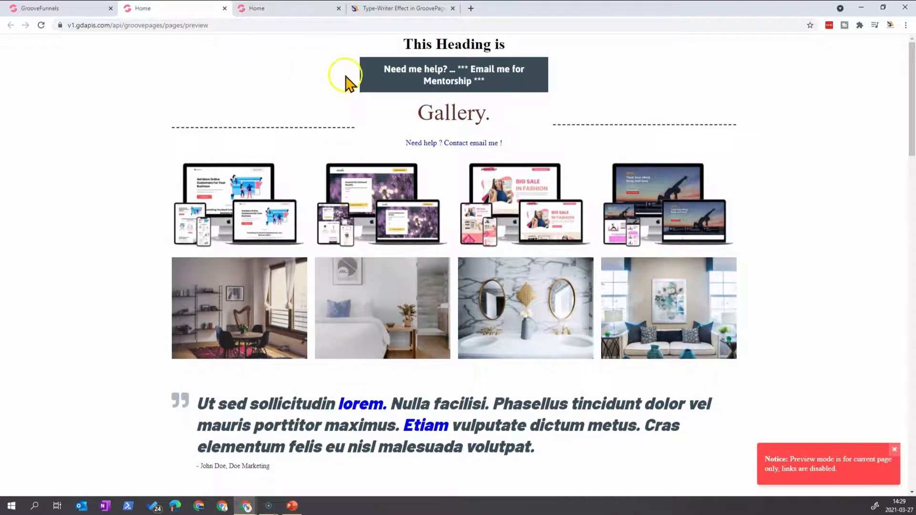
Switch to the GroovePages builder and open the custom attributes of the "This Heading is" text element
left_click(63, 9)
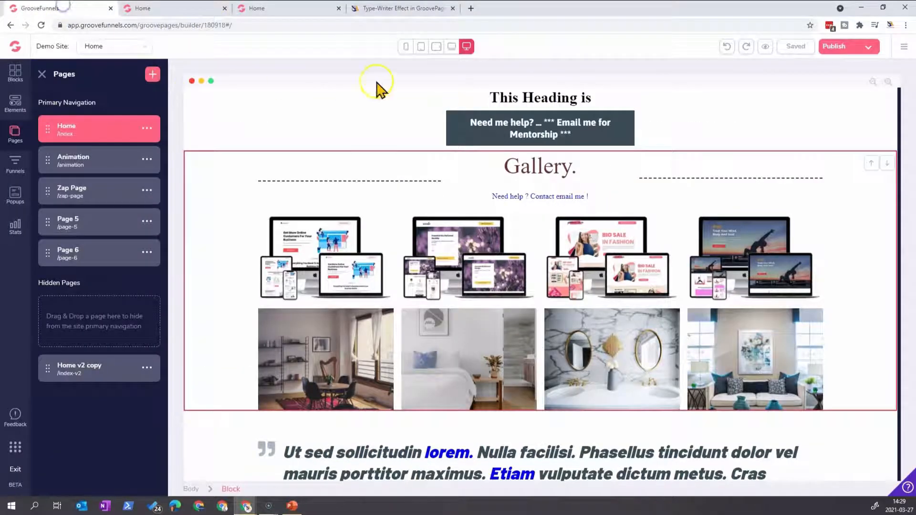
left_click(567, 101)
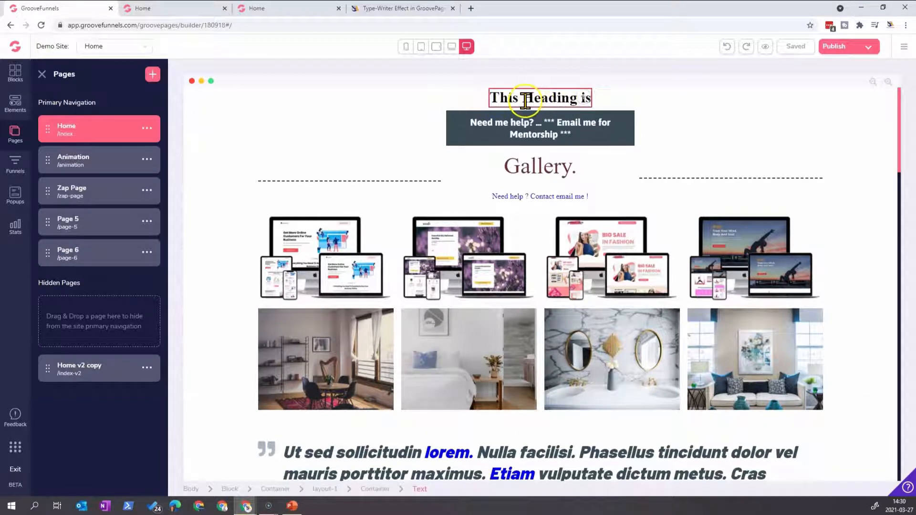
left_click(564, 98)
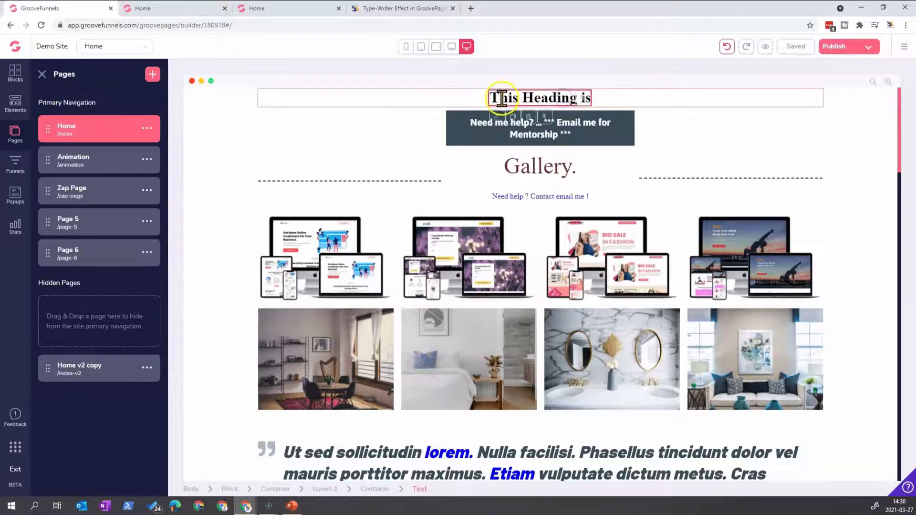
left_click(497, 116)
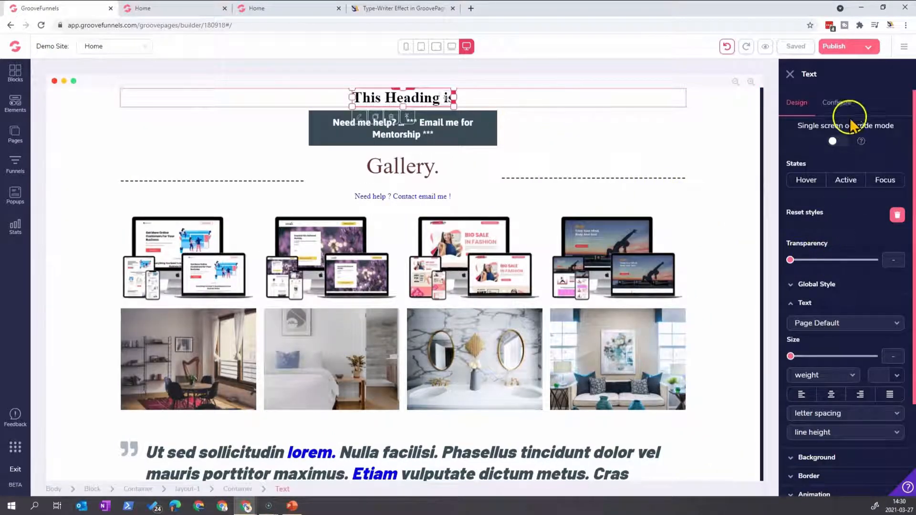
scroll(838, 363, "down", 3)
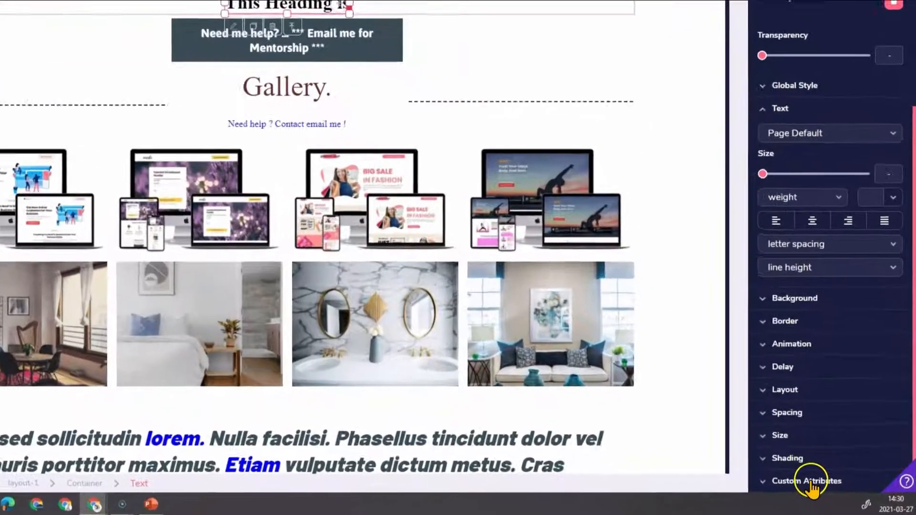
scroll(793, 476, "down", 4)
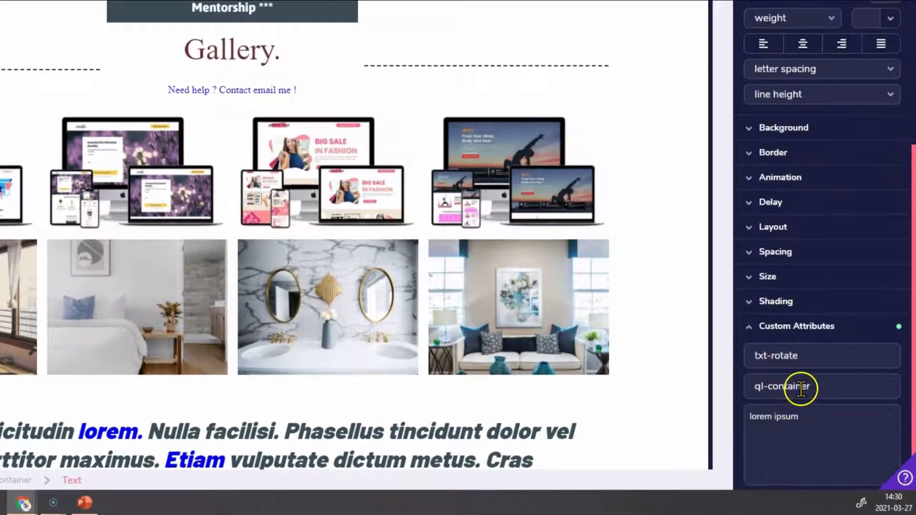
Clear the heading's element ID and re-enter it as txt-rotate
left_click_drag(813, 356, 674, 363)
key("ctrl+c")
key("BackSpace")
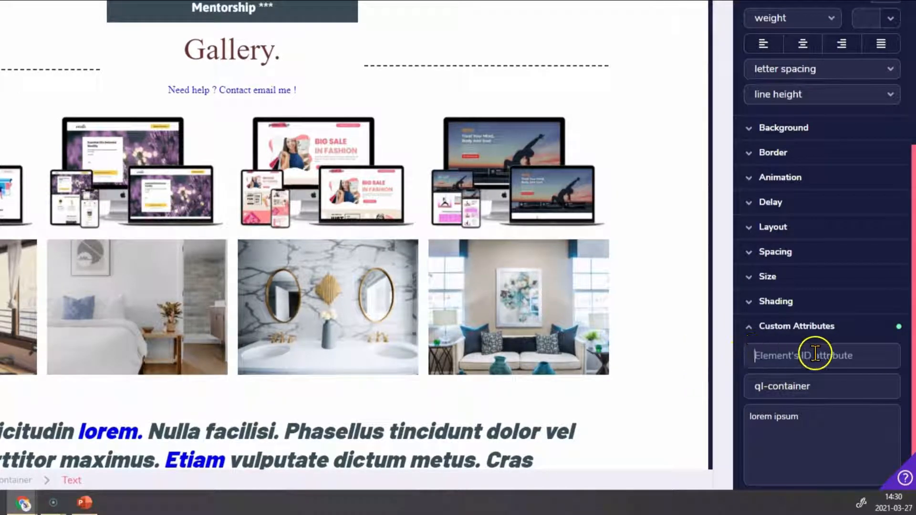
key("ctrl+v")
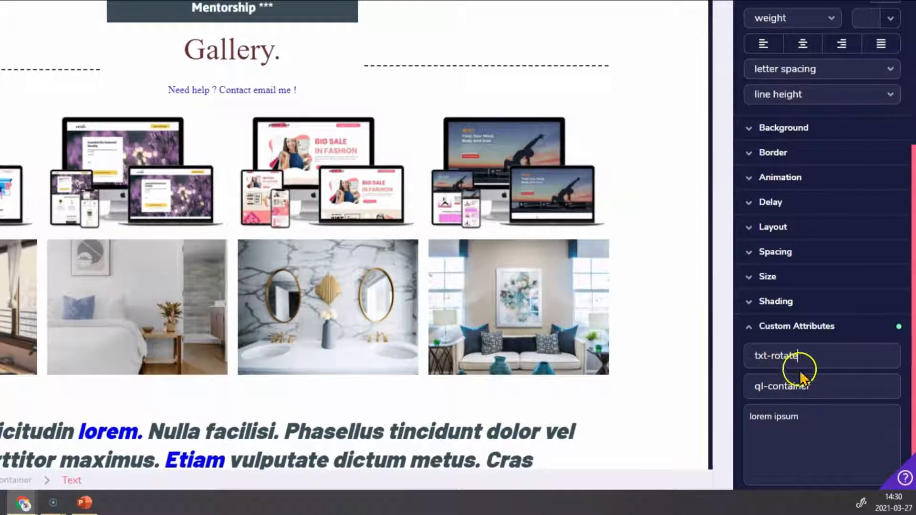
key("ctrl+z")
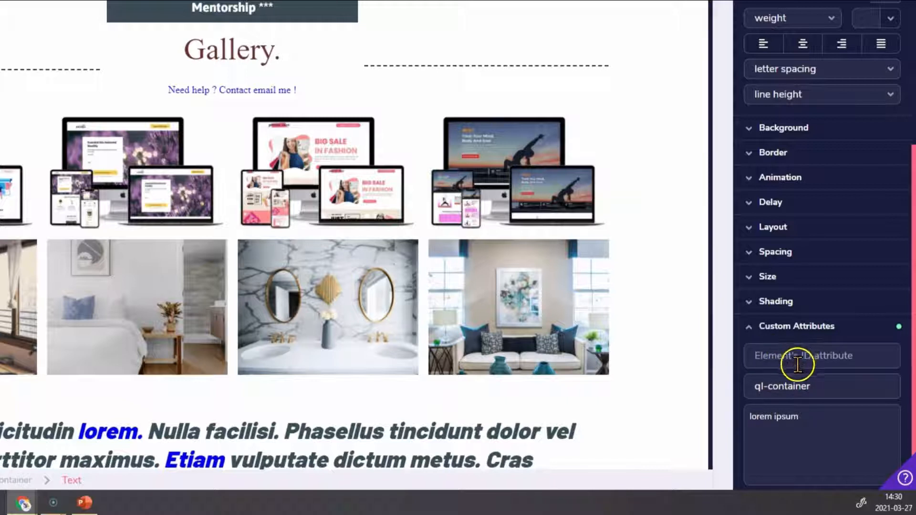
key("ctrl+v")
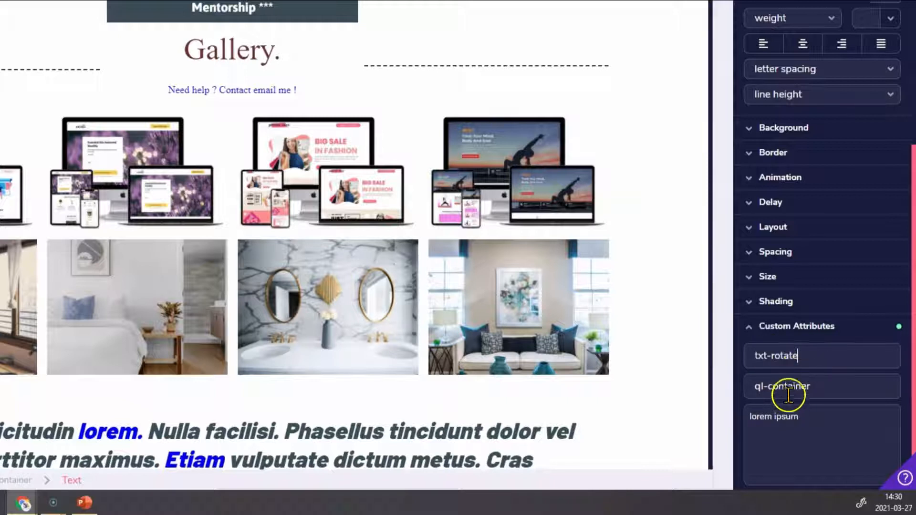
Clear the heading's element class and restore it to ql-container
left_click(823, 387)
left_click_drag(823, 387, 654, 393)
key("ctrl+c")
key("BackSpace")
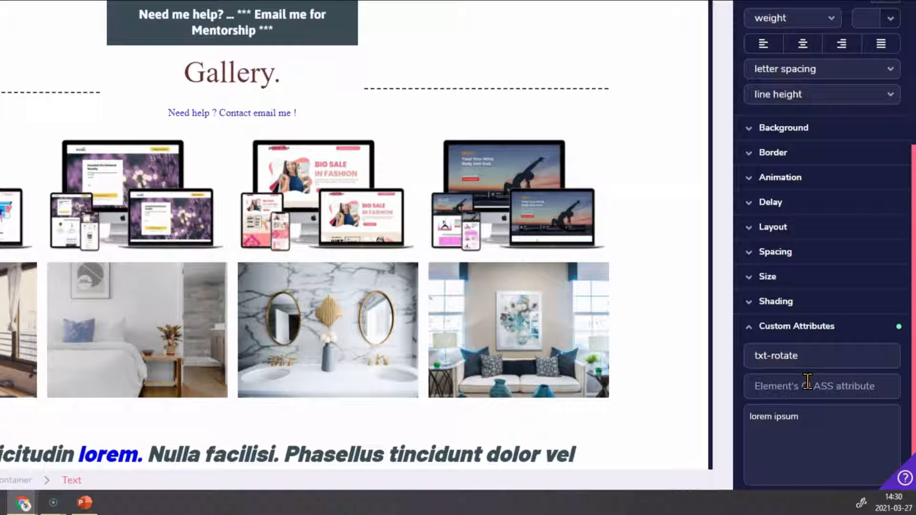
key("ctrl+v")
left_click(847, 411)
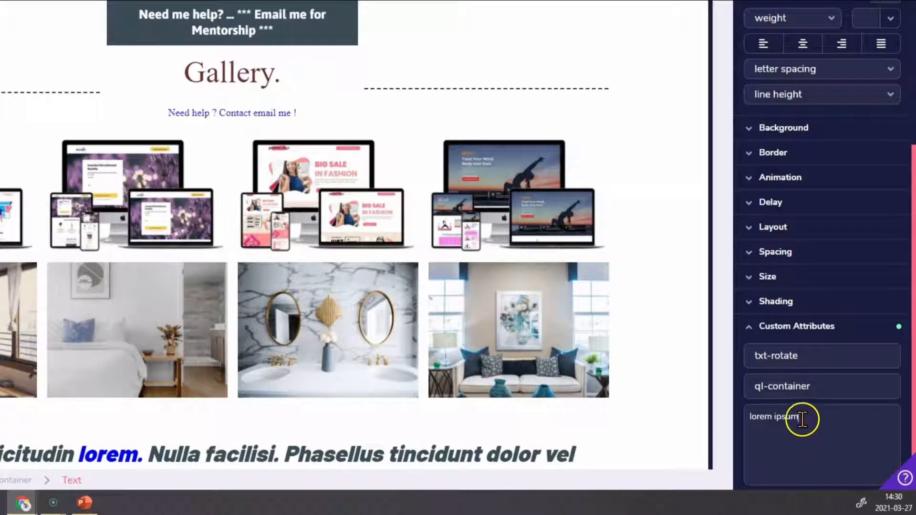
Replace the heading's element ID with txt-rotate
left_click_drag(806, 357, 686, 356)
key("ctrl+c")
key("BackSpace")
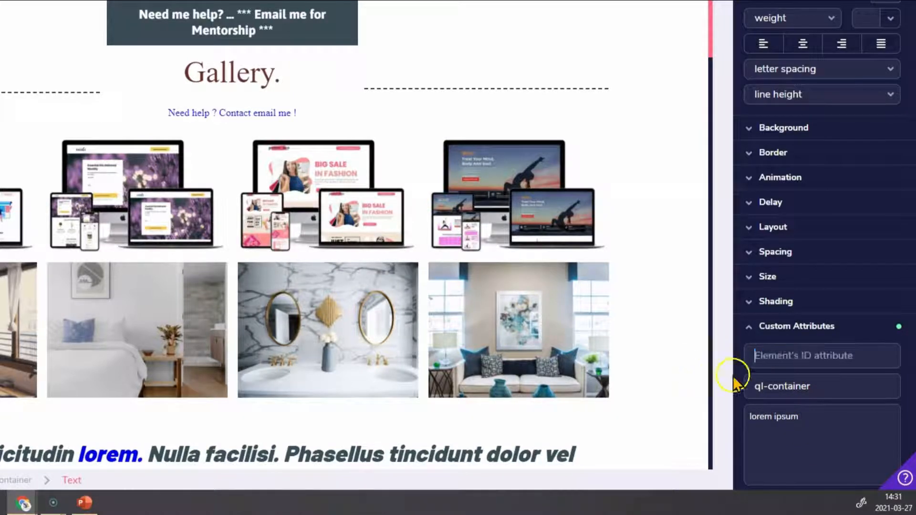
left_click(815, 361)
key("ctrl+v")
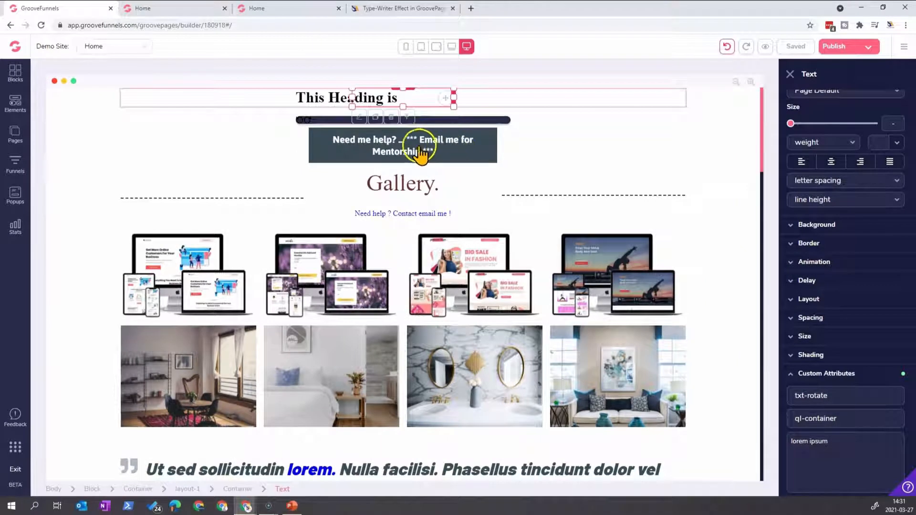
Open the Home page's settings and go to its custom code fields
left_click(17, 138)
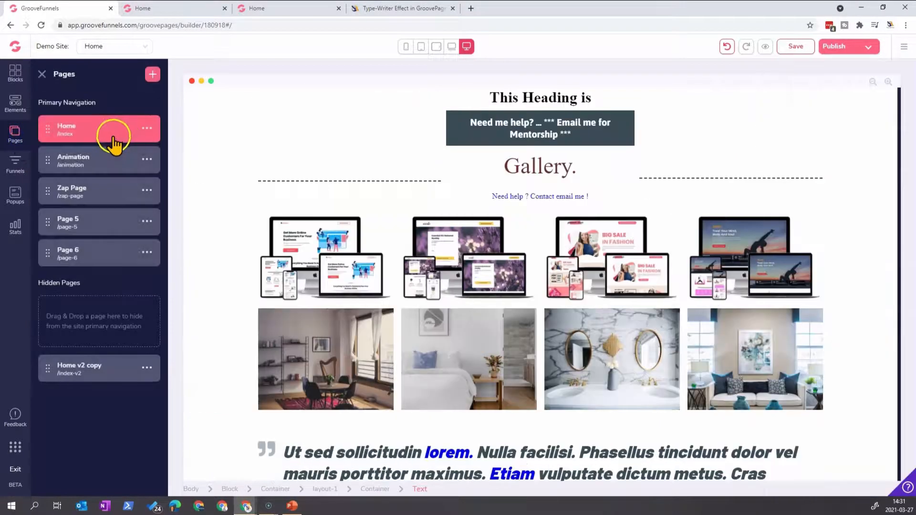
left_click(154, 128)
left_click(64, 156)
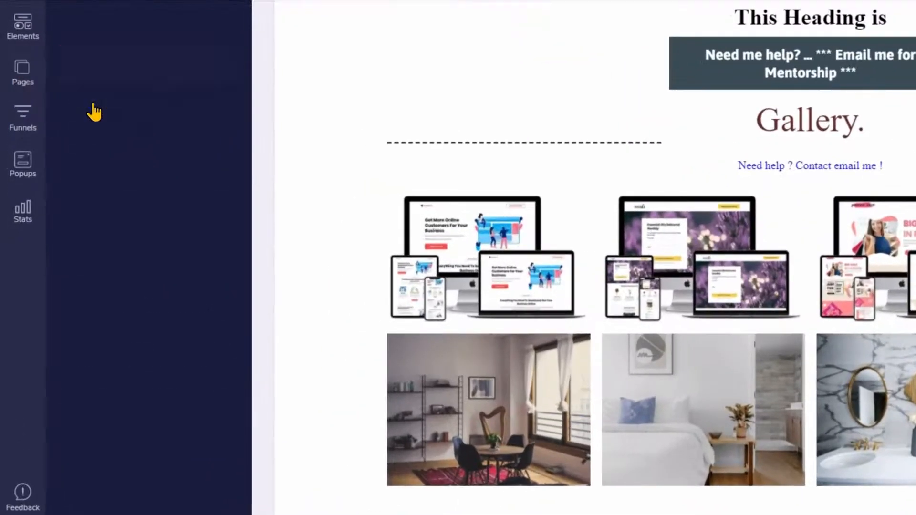
scroll(171, 242, "down", 5)
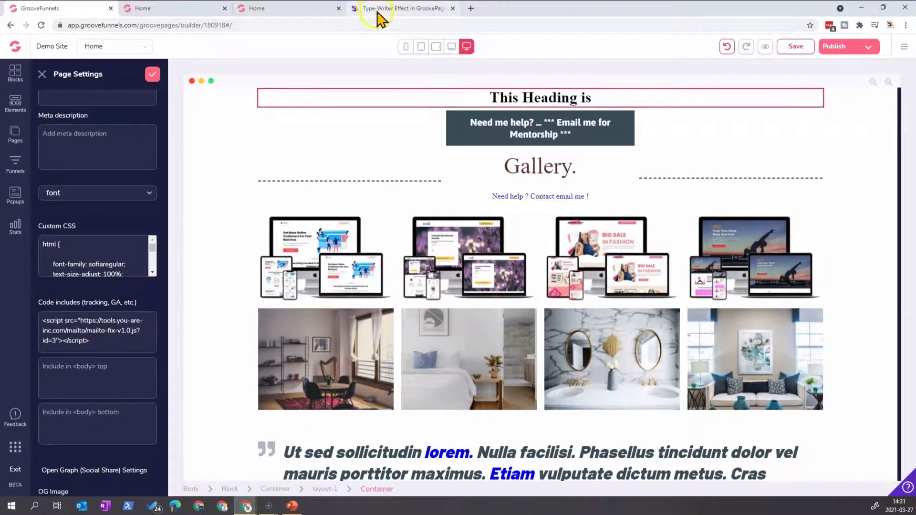
Switch to the Type-Writer Effect blog post and copy the Part 1 script tag for type-writer-effect-v1.0.js
left_click(376, 9)
scroll(448, 149, "up", 2)
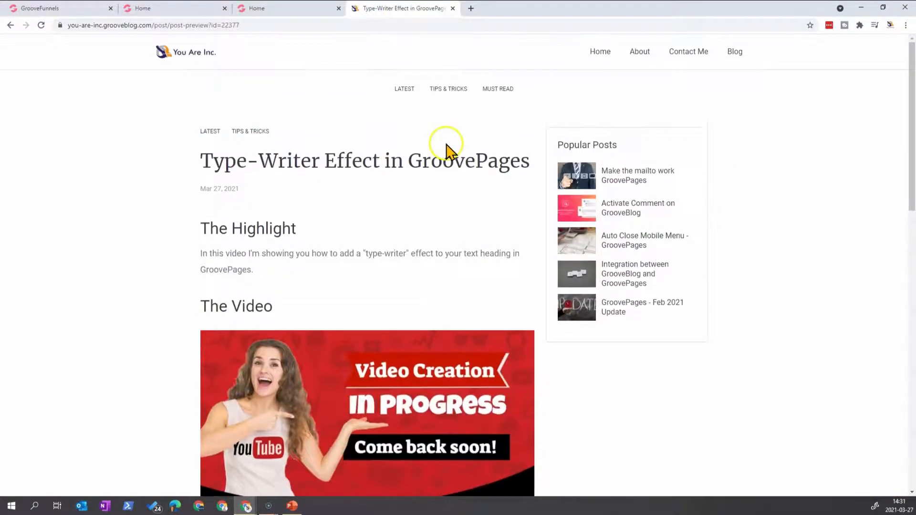
scroll(443, 153, "down", 8)
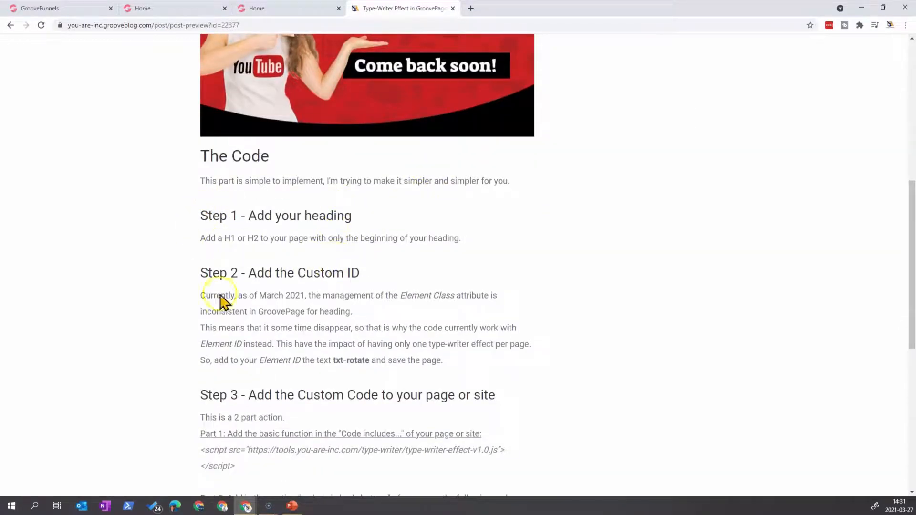
scroll(315, 329, "down", 1)
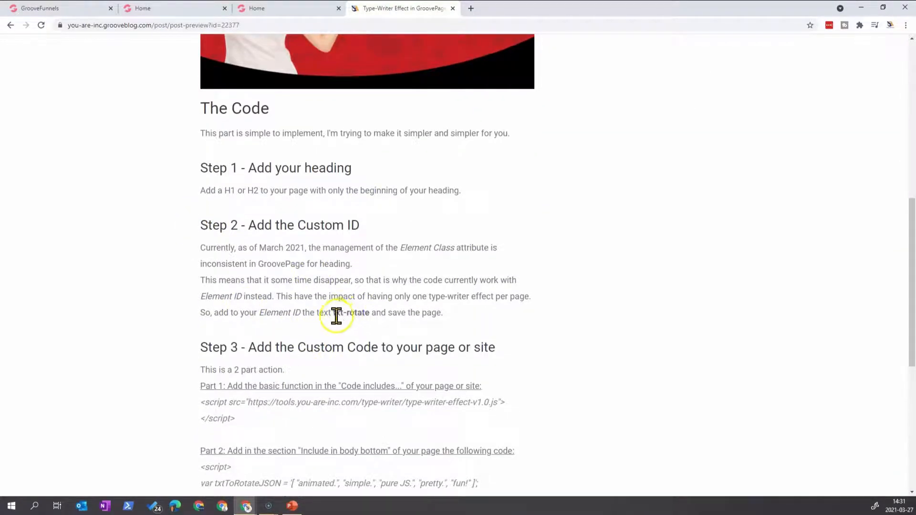
scroll(360, 334, "down", 4)
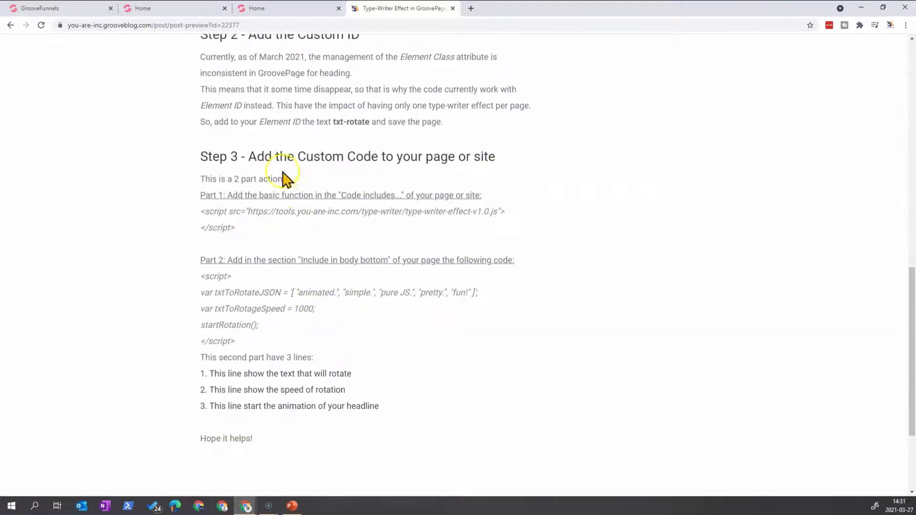
left_click_drag(234, 228, 201, 216)
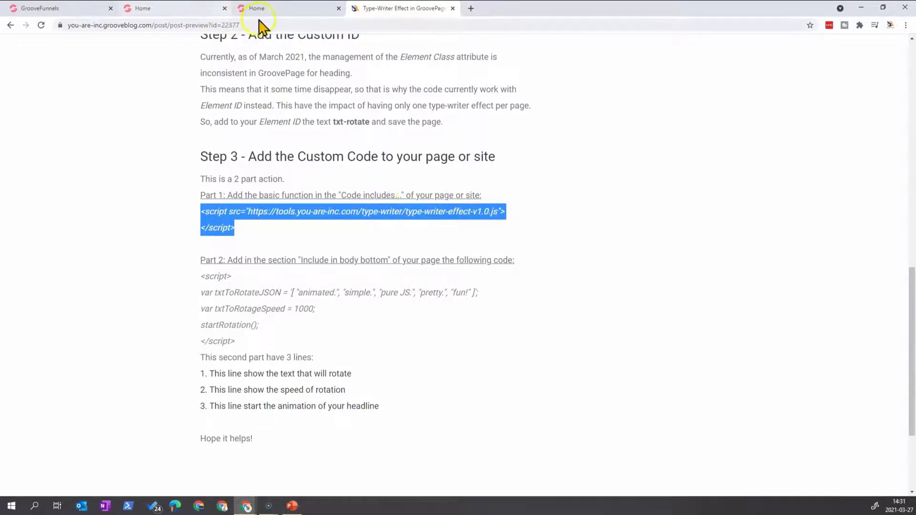
Add the type-writer-effect-v1.0.js script tag below the existing mailto script in the Home page's code includes
left_click(165, 8)
left_click(90, 9)
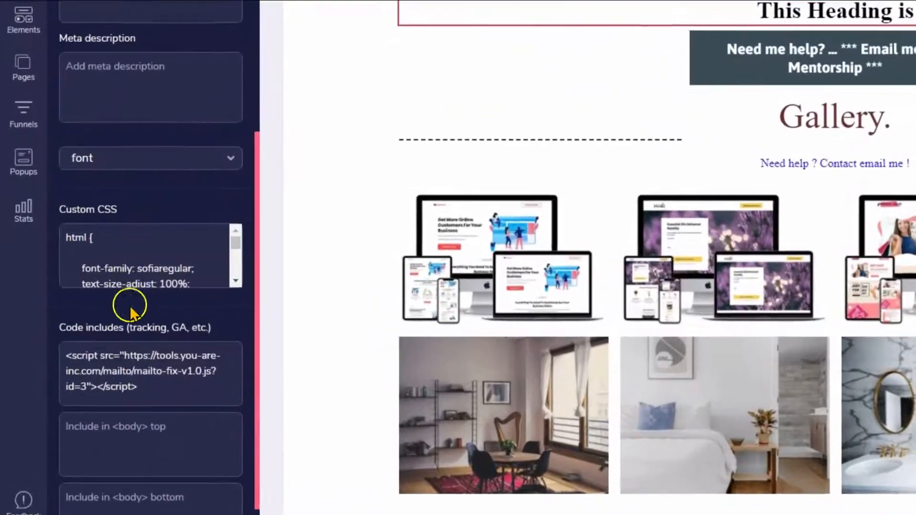
left_click(140, 383)
key("Return")
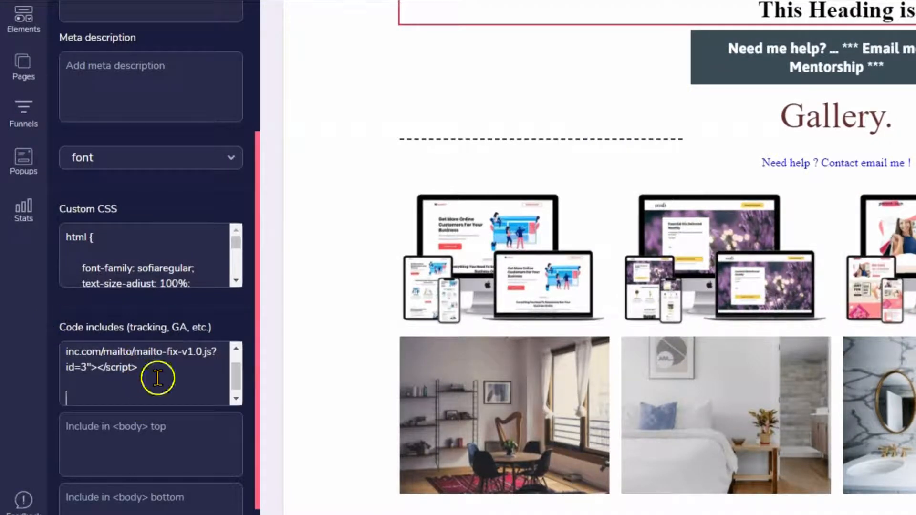
type("<script src=\"https://tools.you-are-inc.com/type-writer/type-writer-effect-v1.0.js\"></script>")
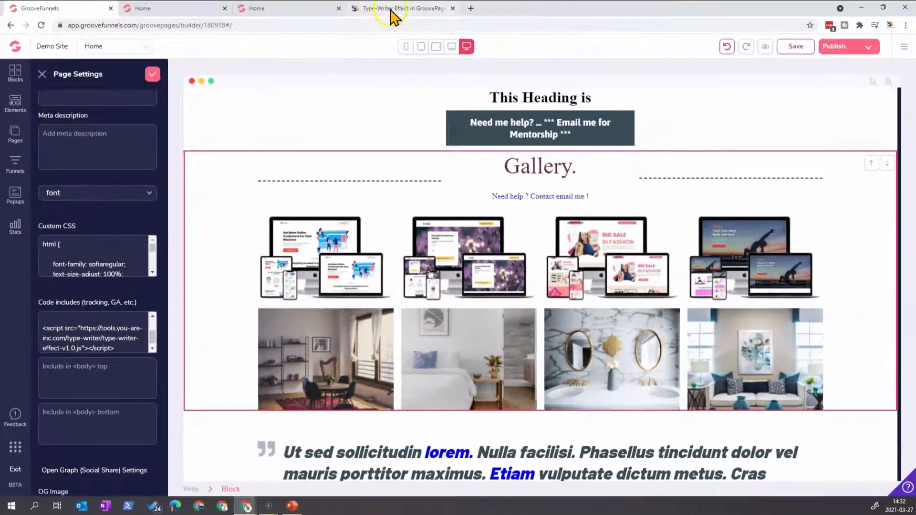
Examine the Part 2 script in the blog post, covering its rotating words, rotation speed and start call
left_click(391, 9)
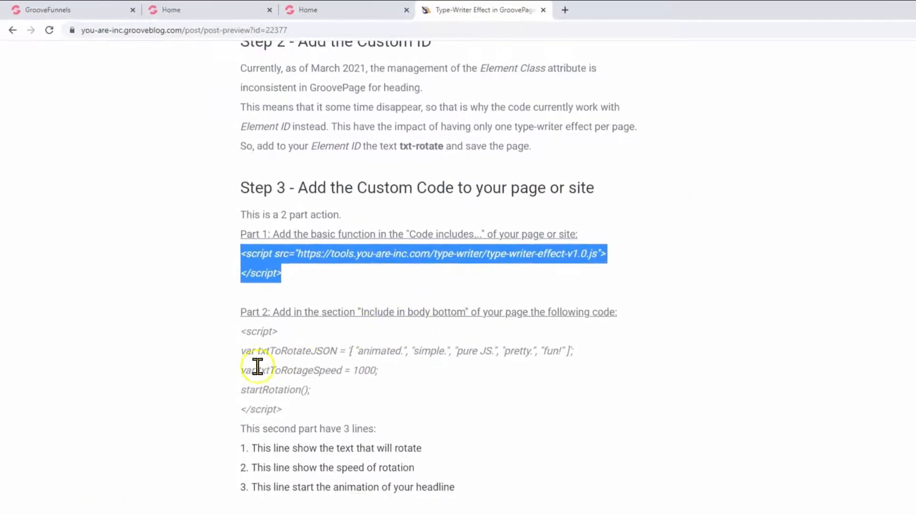
left_click_drag(222, 306, 244, 316)
left_click_drag(265, 347, 288, 405)
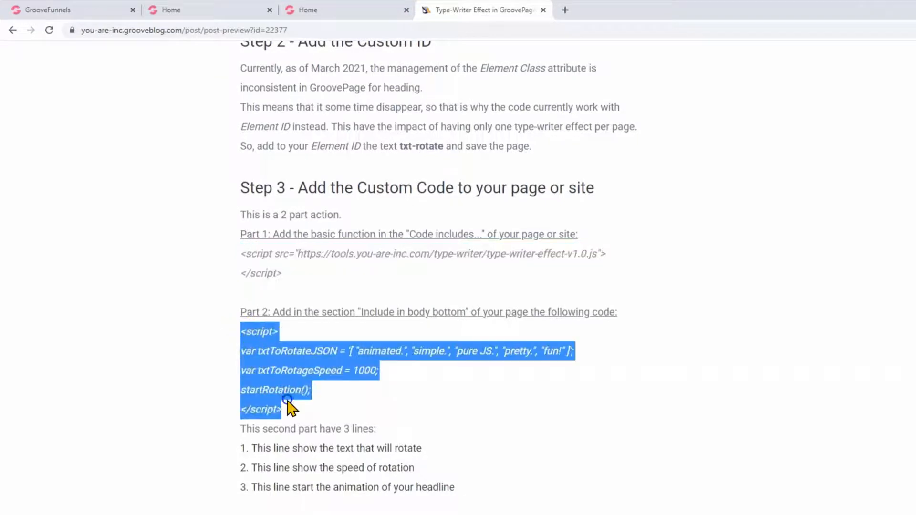
left_click(288, 407)
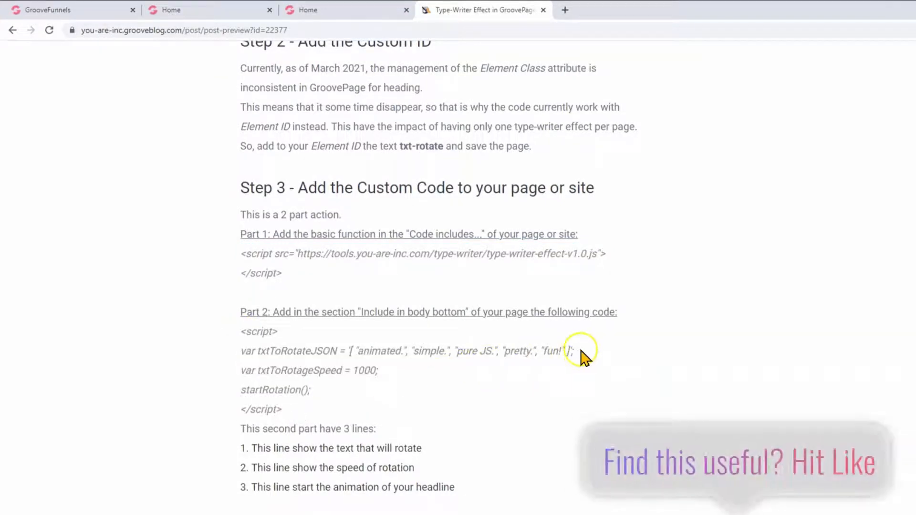
left_click_drag(574, 352, 345, 351)
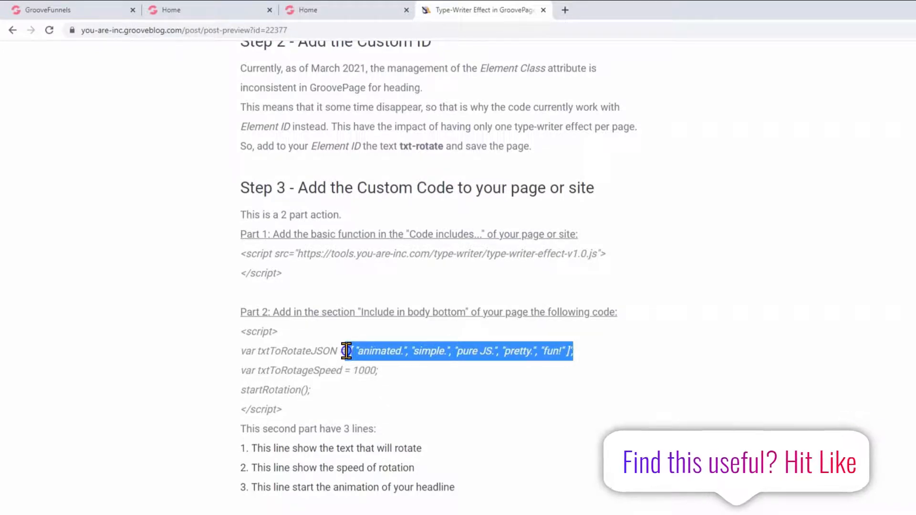
left_click(390, 381)
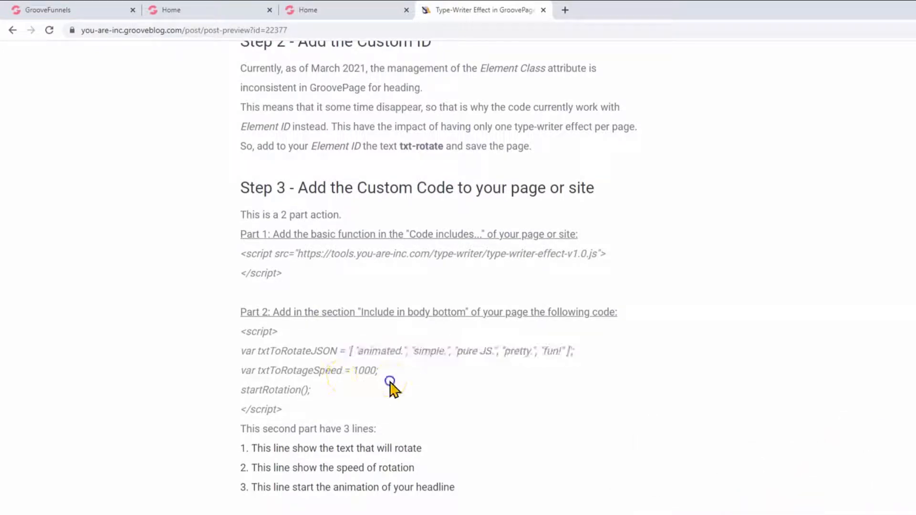
double_click(370, 352)
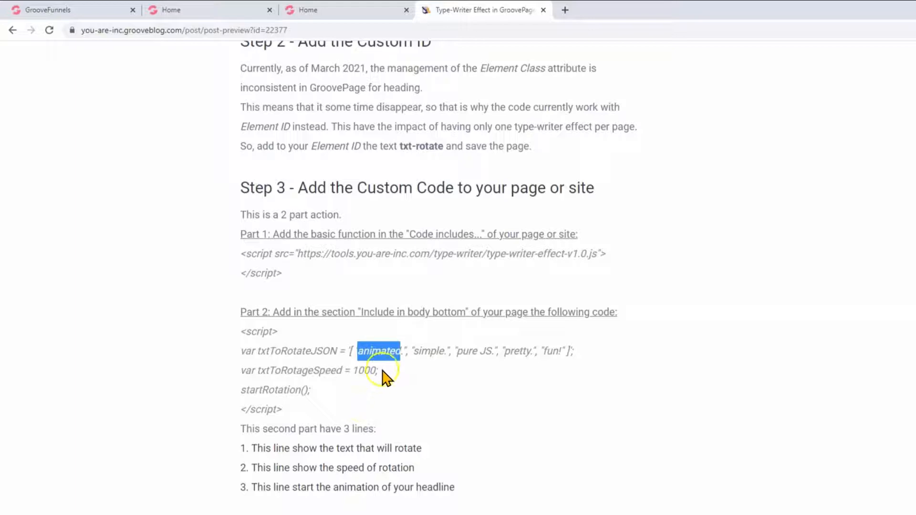
double_click(429, 350)
left_click(472, 350)
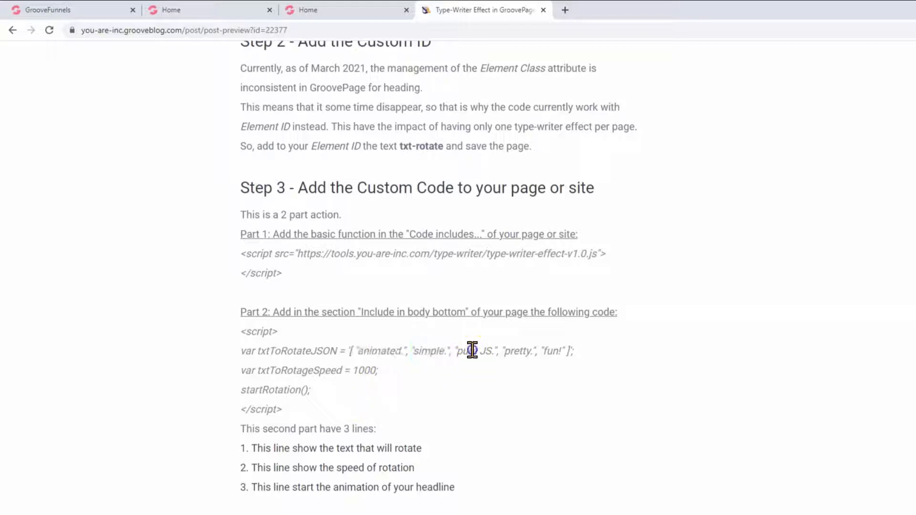
double_click(516, 351)
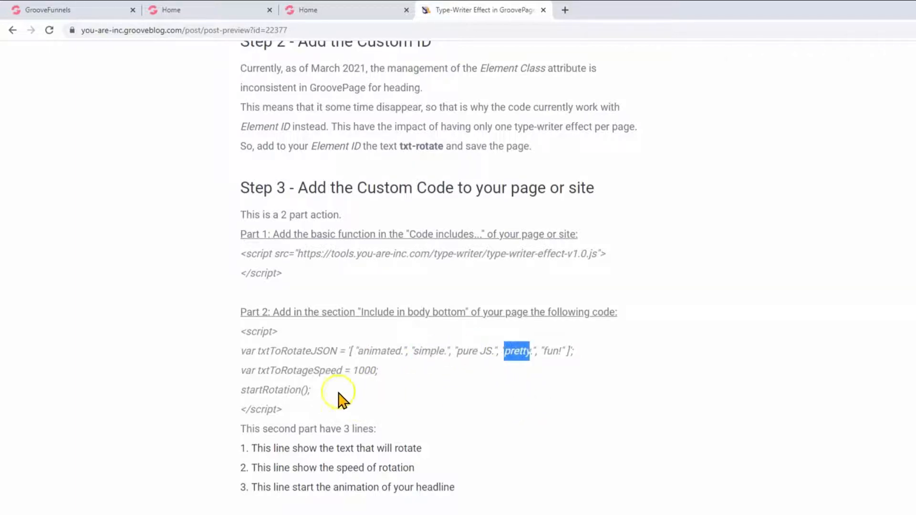
mouse_move(287, 409)
left_mouse_down()
mouse_move(238, 353)
mouse_move(247, 329)
mouse_move(262, 409)
mouse_move(282, 409)
left_mouse_up()
left_click(266, 373)
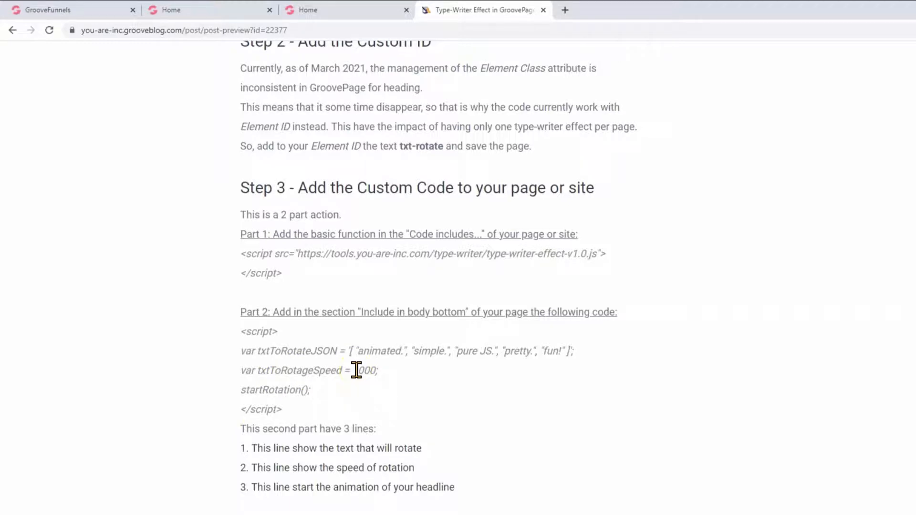
left_click_drag(262, 390, 284, 391)
left_click(312, 391)
Switch back to the page builder and paste the Part 2 rotation script into the Home page's body-bottom code include
left_click(88, 19)
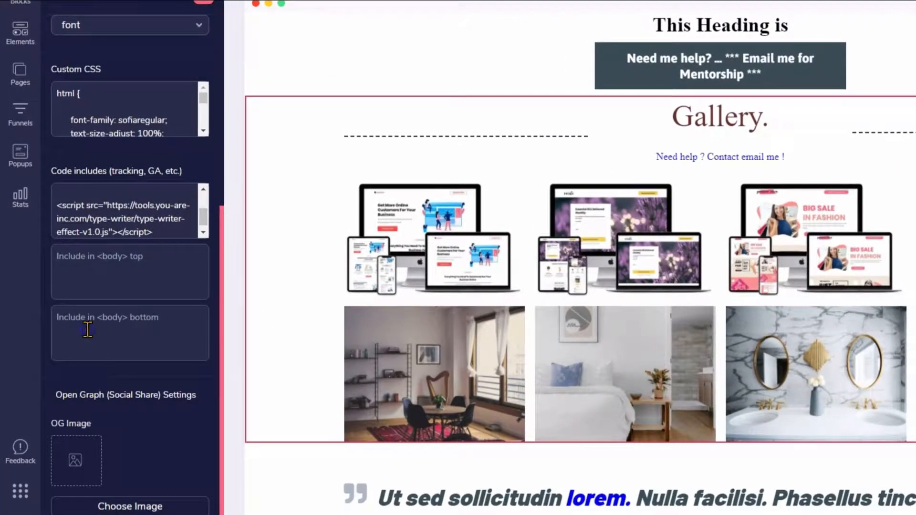
left_click(87, 329)
key("ctrl+v")
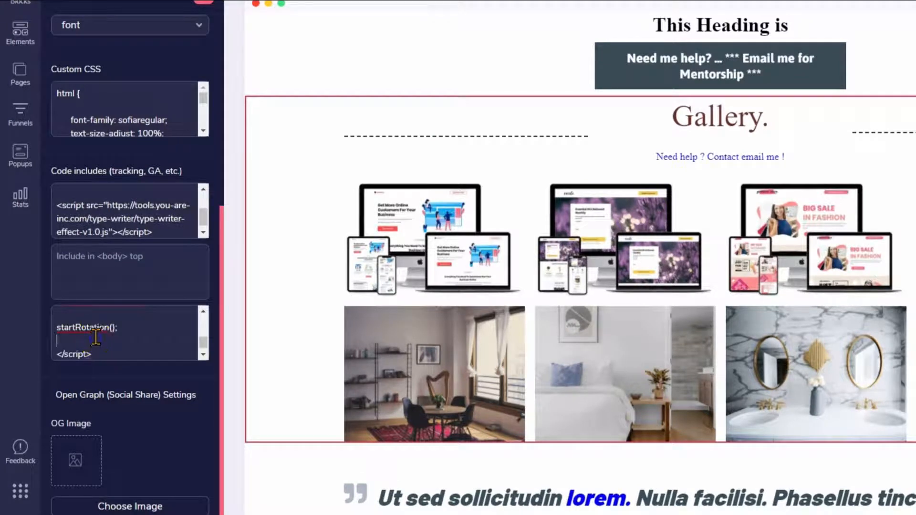
Add "Last word!" after "fun!" in the script's rotating words and save the page settings
scroll(96, 337, "up", 5)
scroll(98, 334, "down", 3)
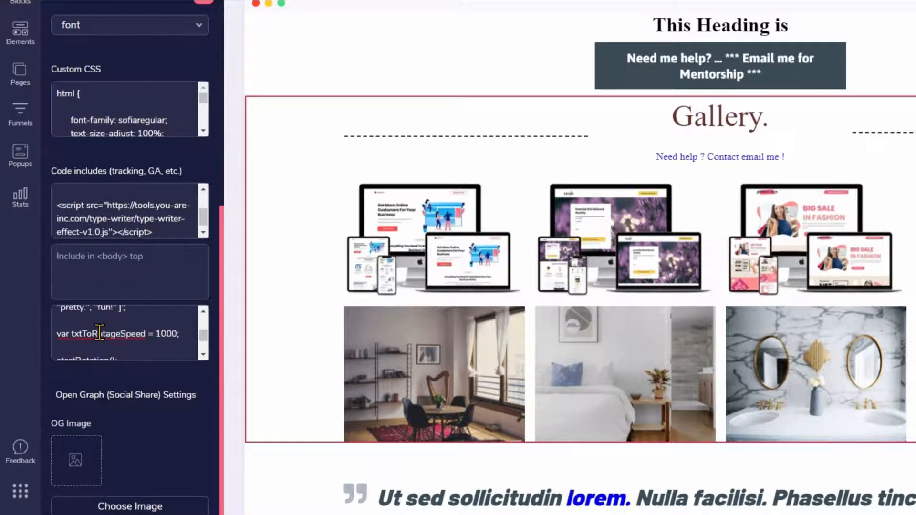
left_click(203, 311)
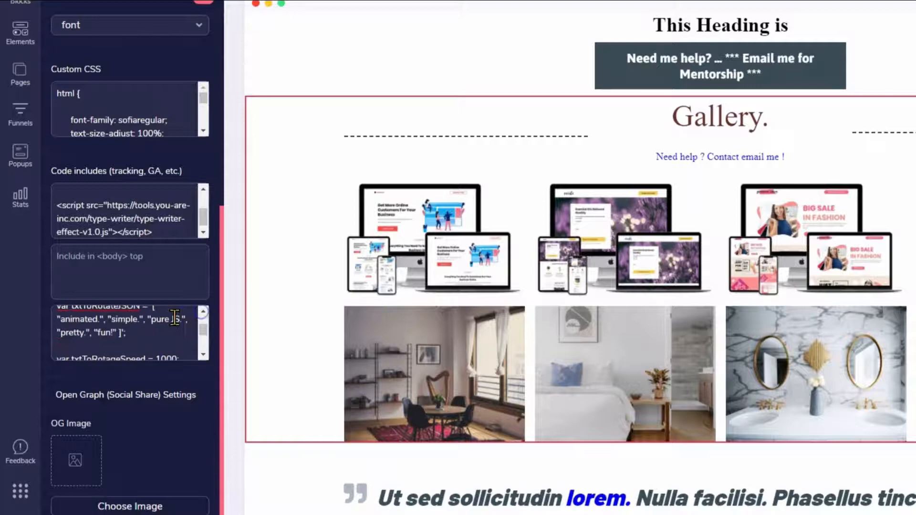
left_click(97, 333)
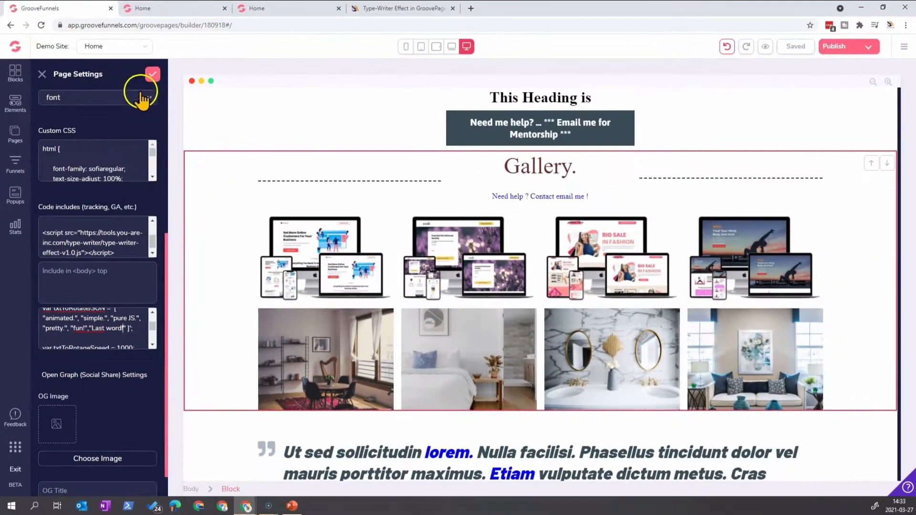
left_click(153, 76)
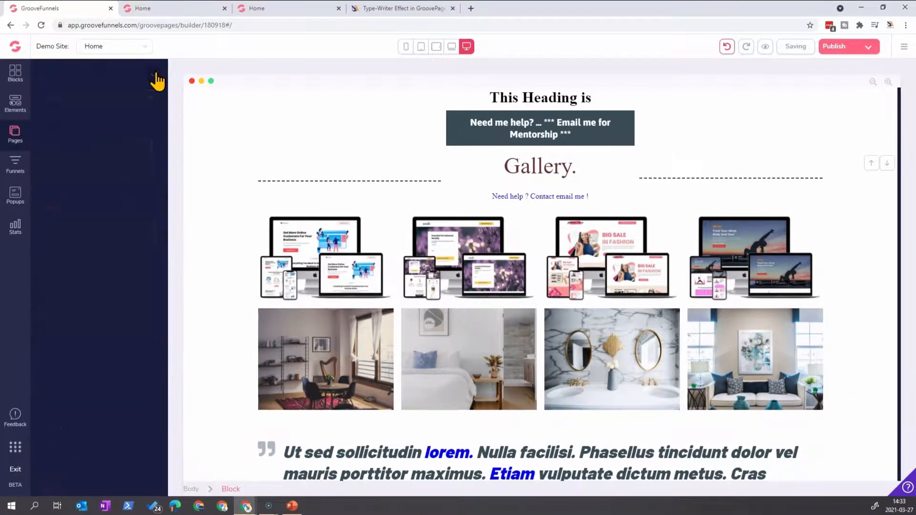
Preview the Home page to check the heading's type-writer animation, and close the preview
left_click(767, 47)
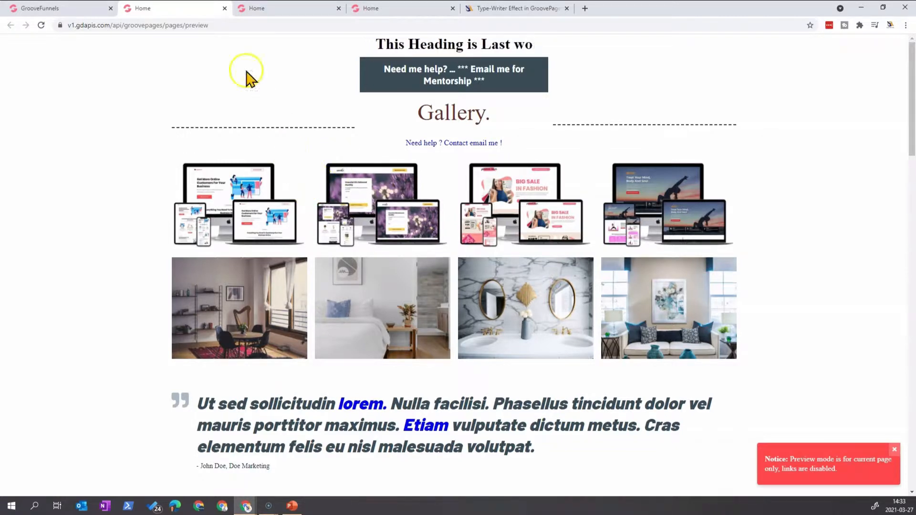
left_click(225, 8)
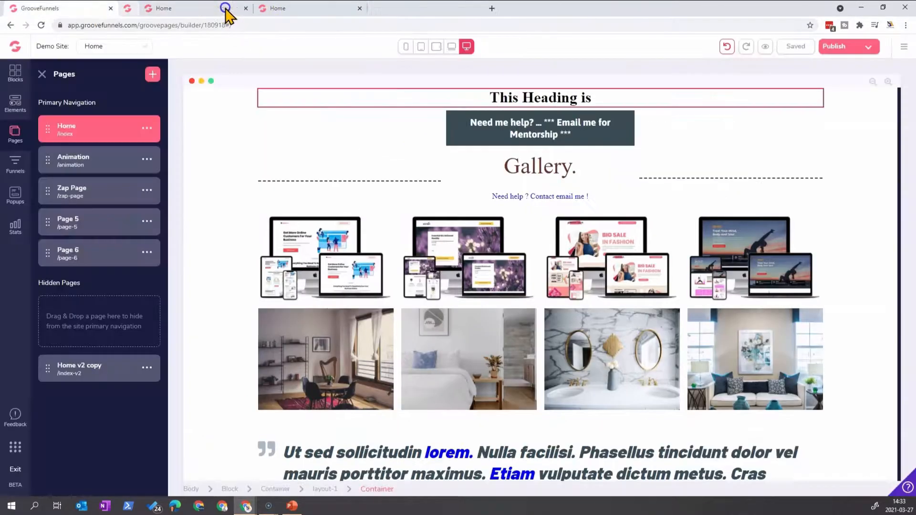
Publish the demo site to the demo folder on youareinc.groovepages.com
left_click(856, 48)
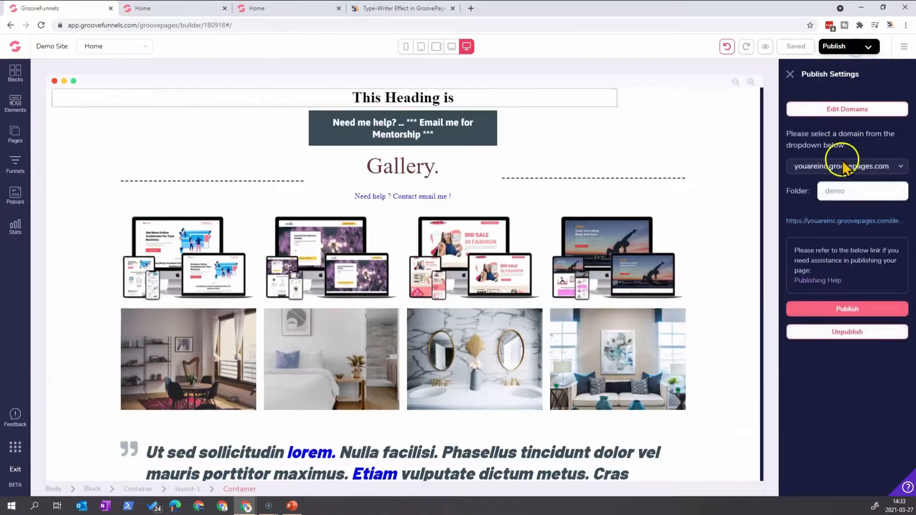
left_click(846, 310)
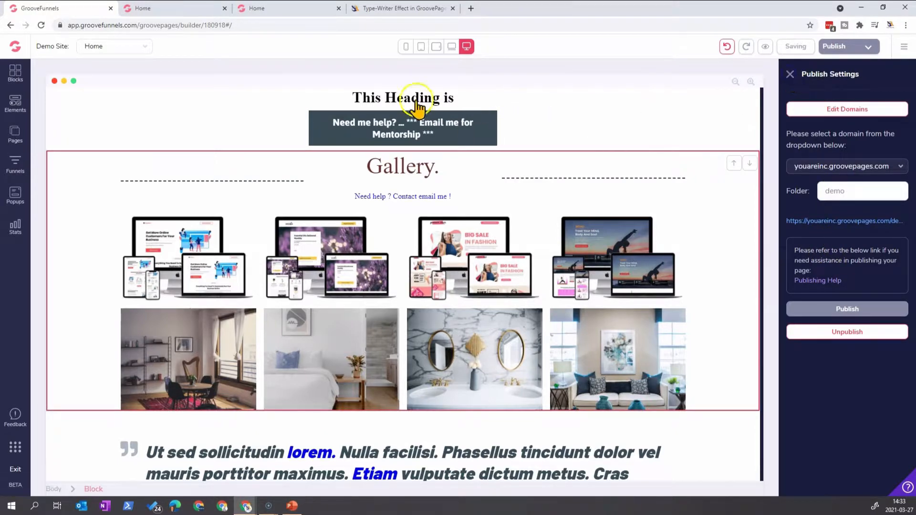
left_click(369, 101)
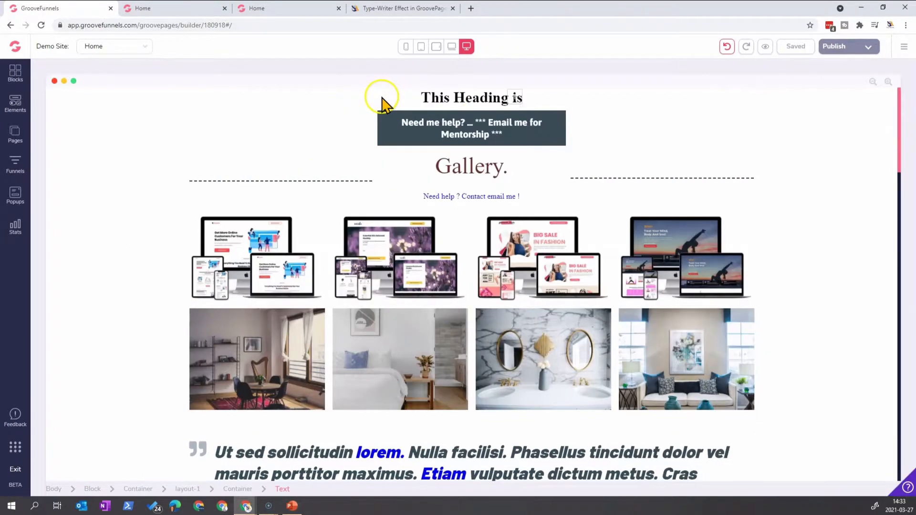